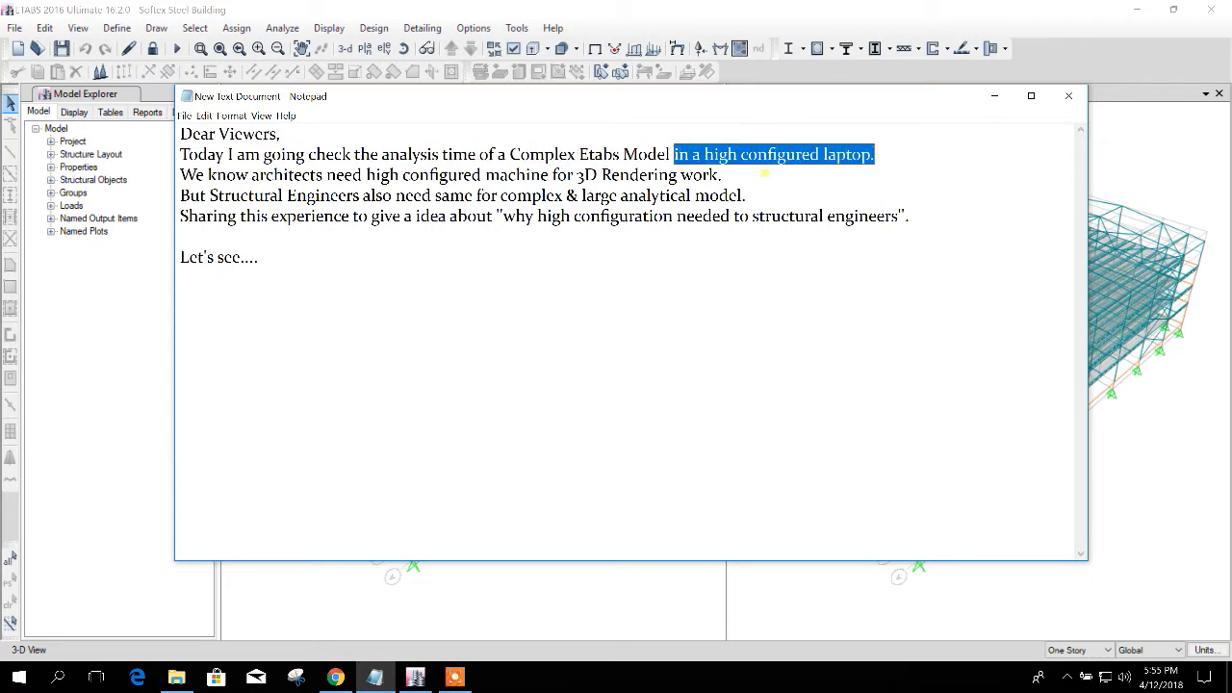
- Read through the introductory note on analysis time and high-configuration laptops, and minimize it to reveal the ETABS model
drag(182, 174, 344, 174)
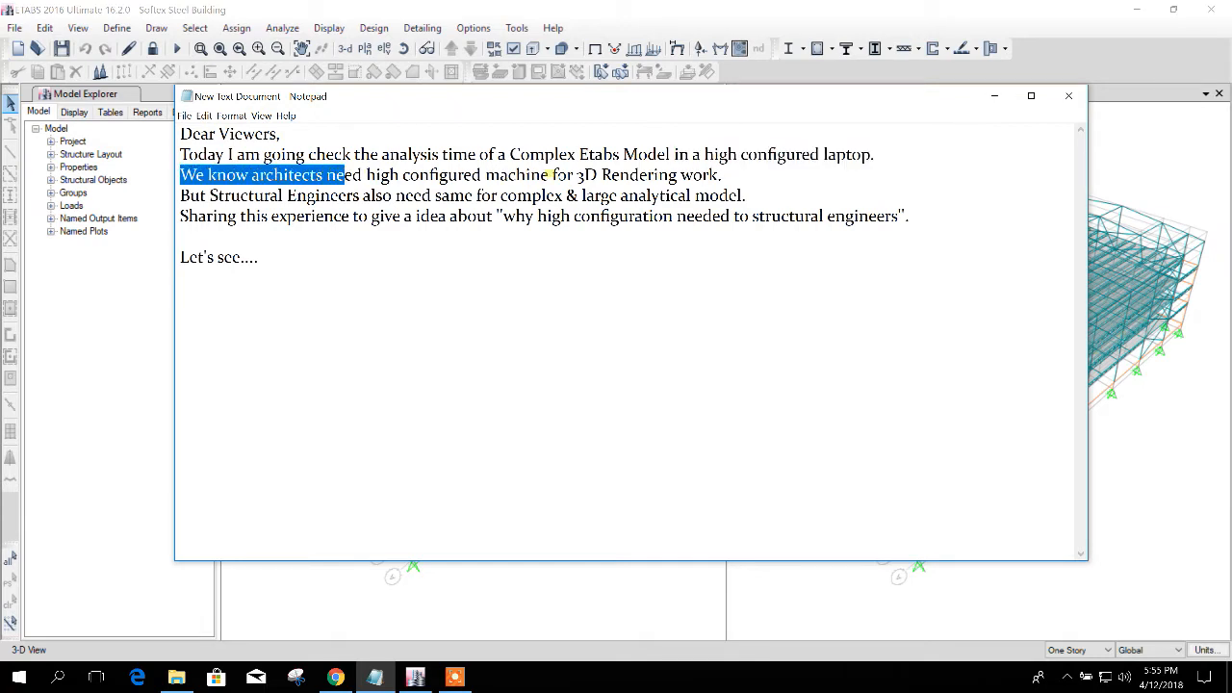
click(328, 197)
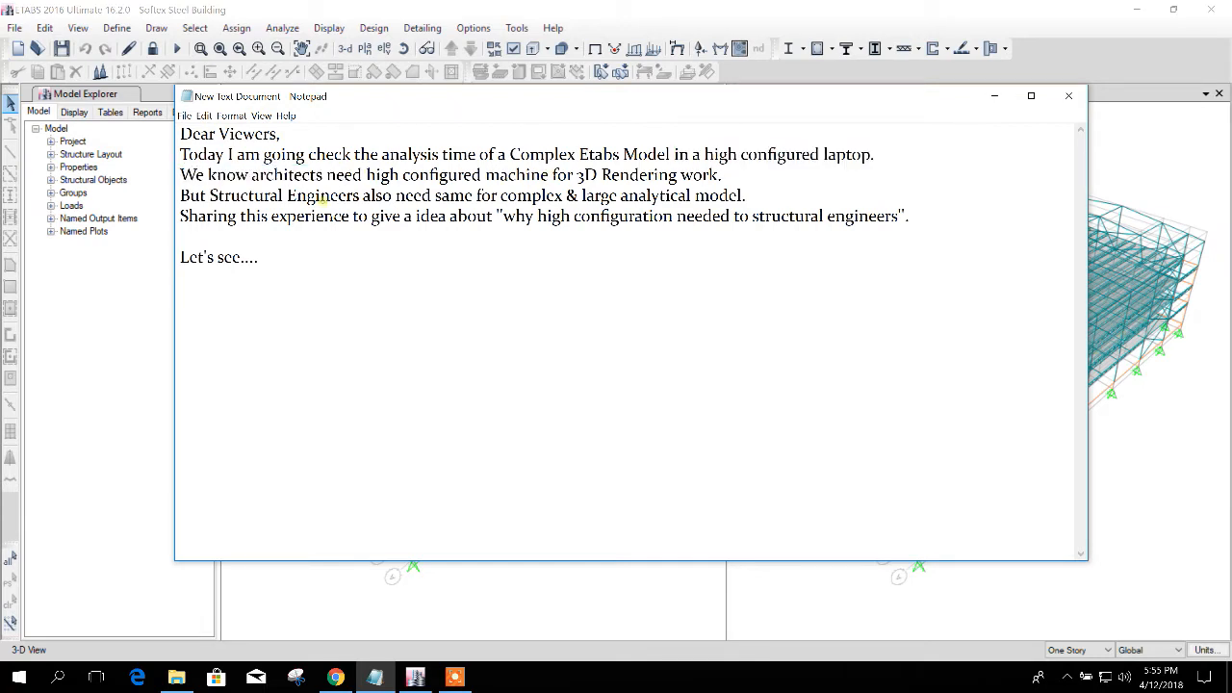
drag(210, 195, 347, 197)
drag(441, 196, 500, 195)
drag(580, 197, 746, 195)
drag(181, 215, 350, 217)
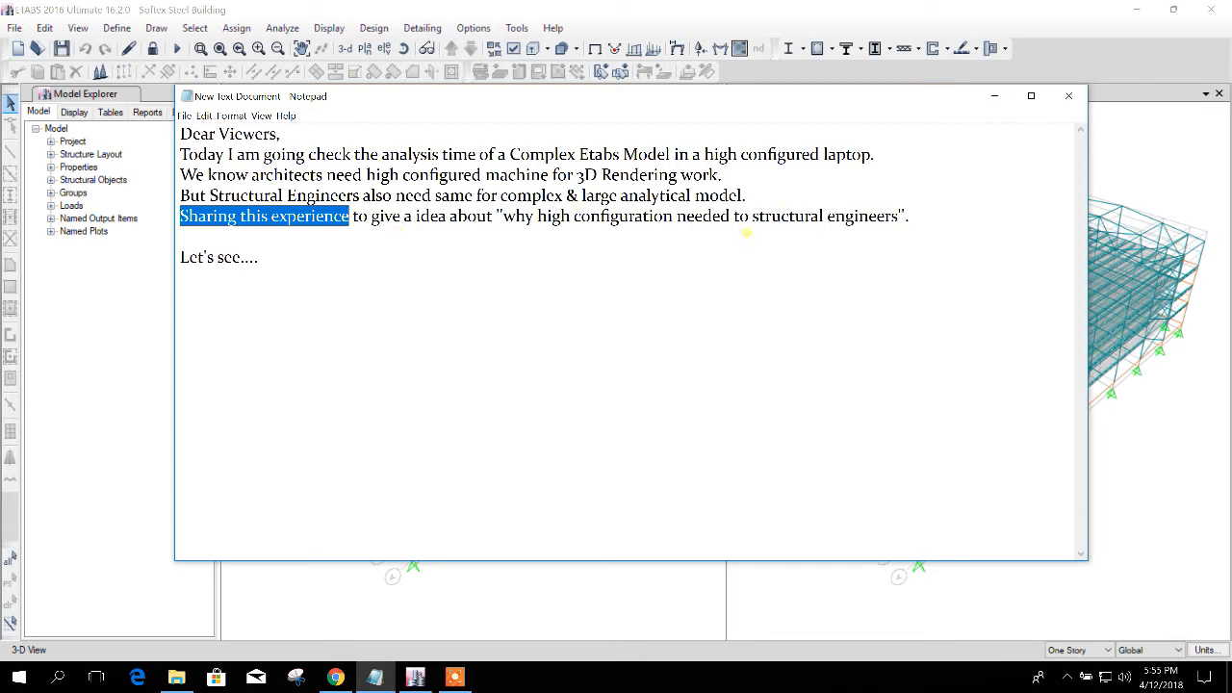
click(200, 256)
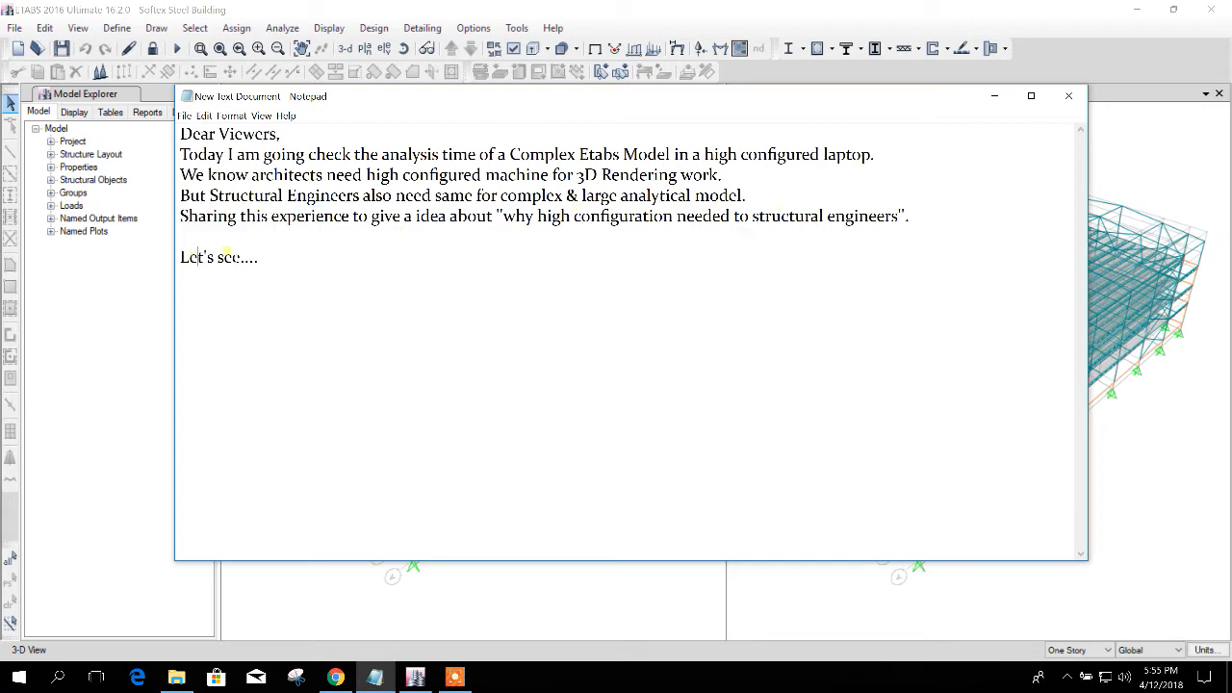
click(995, 96)
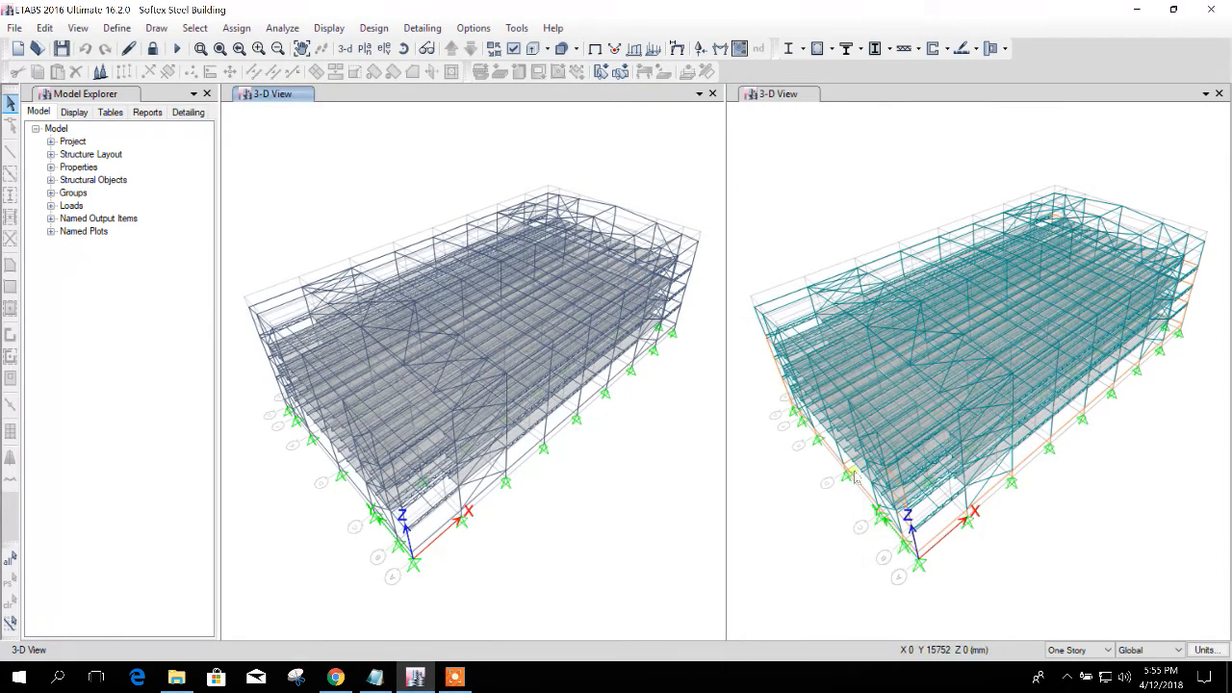
- Examine the steel building model from several angles in the teal-coloured 3-D view
shift+middle_drag(828, 515, 830, 502)
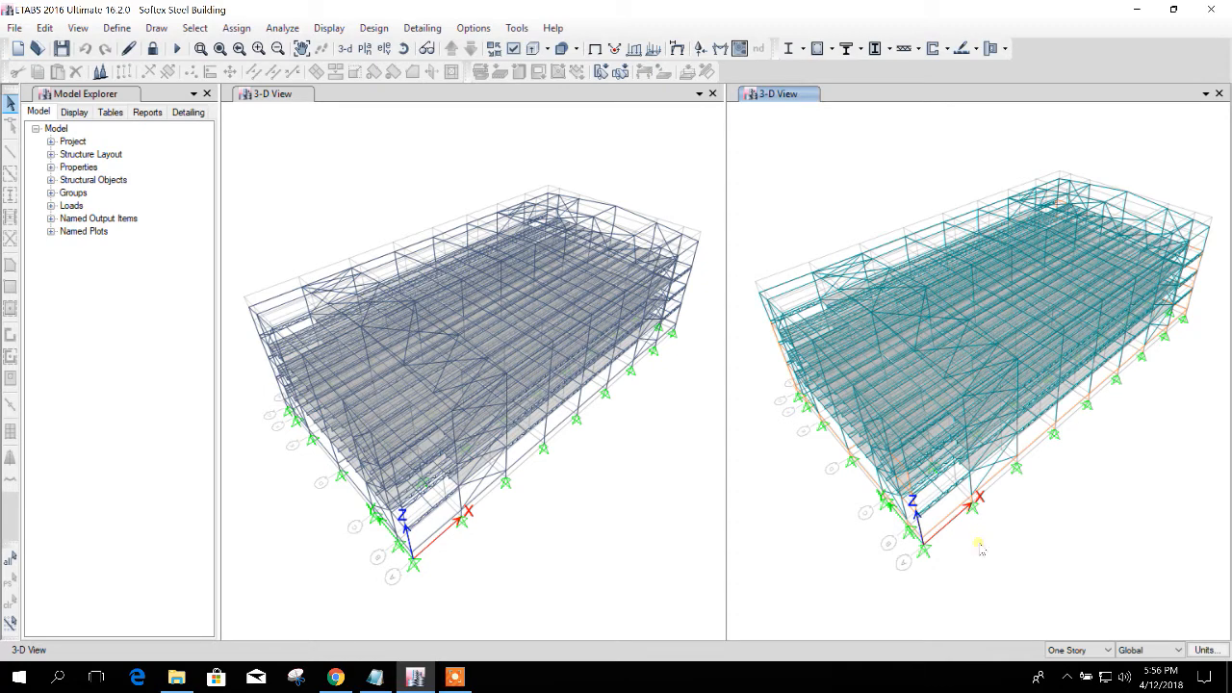
shift+middle_drag(980, 547, 1061, 495)
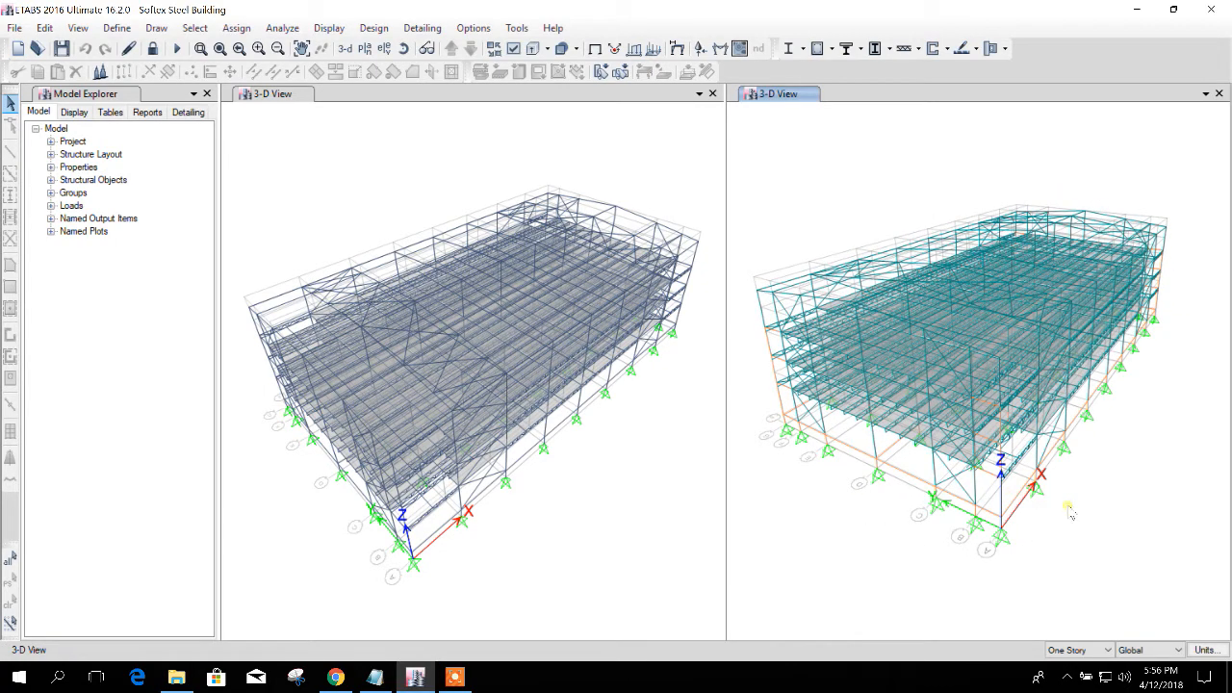
shift+middle_drag(1093, 521, 1059, 542)
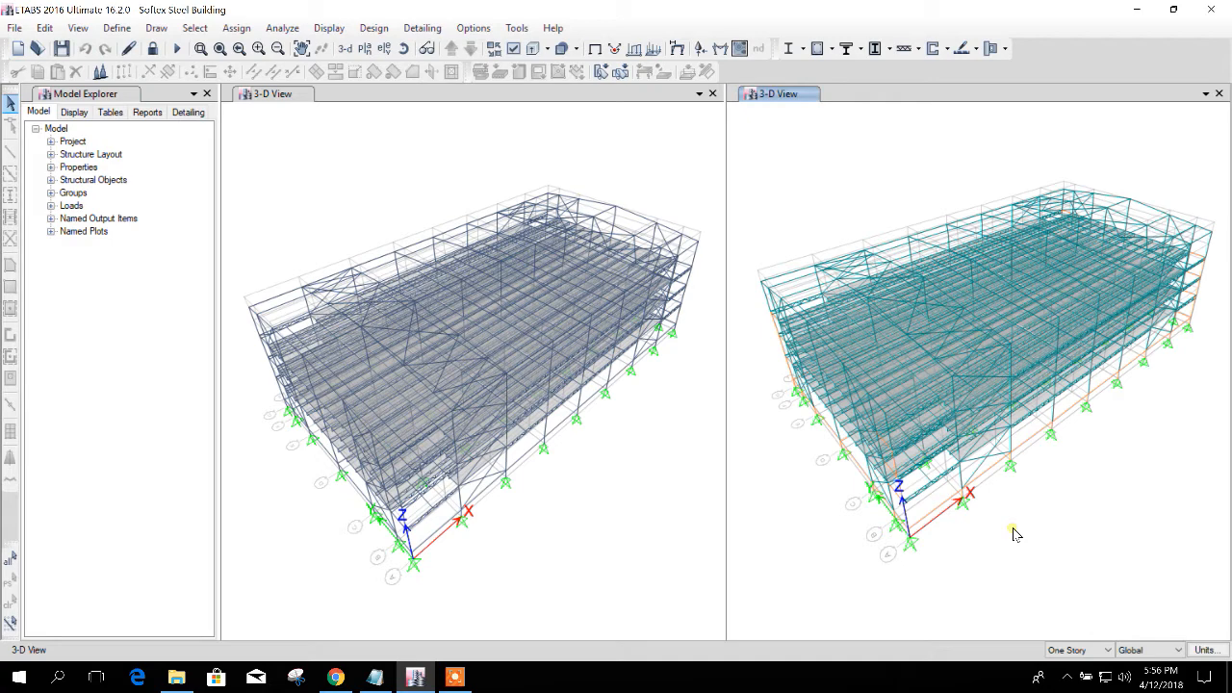
mouse_move(1007, 569)
shift+middle_down()
mouse_move(1049, 566)
mouse_move(1026, 549)
shift+middle_up()
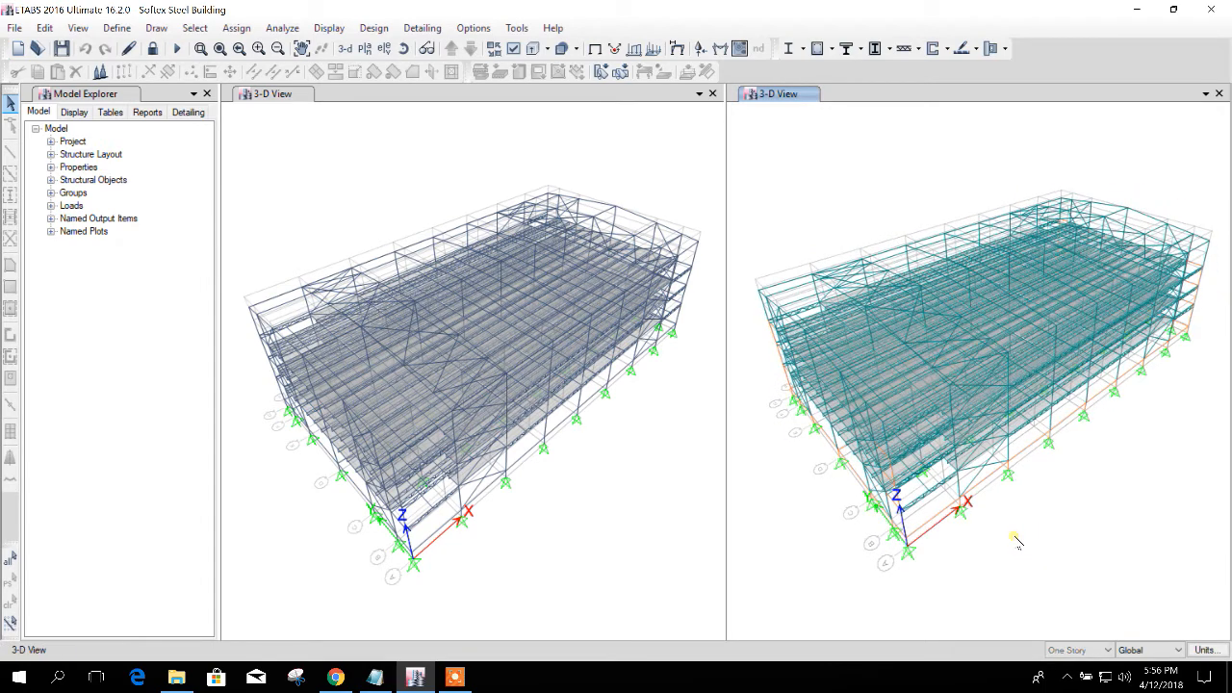
shift+middle_drag(1011, 553, 970, 504)
shift+middle_drag(919, 460, 962, 499)
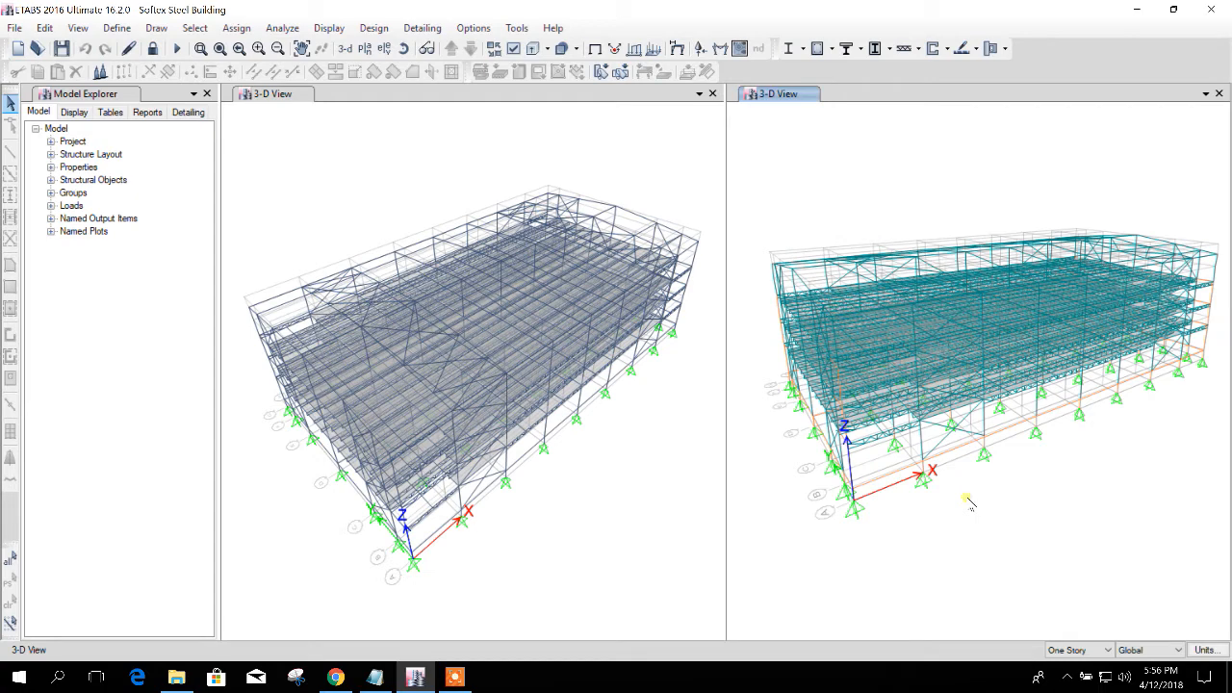
shift+middle_drag(905, 505, 933, 519)
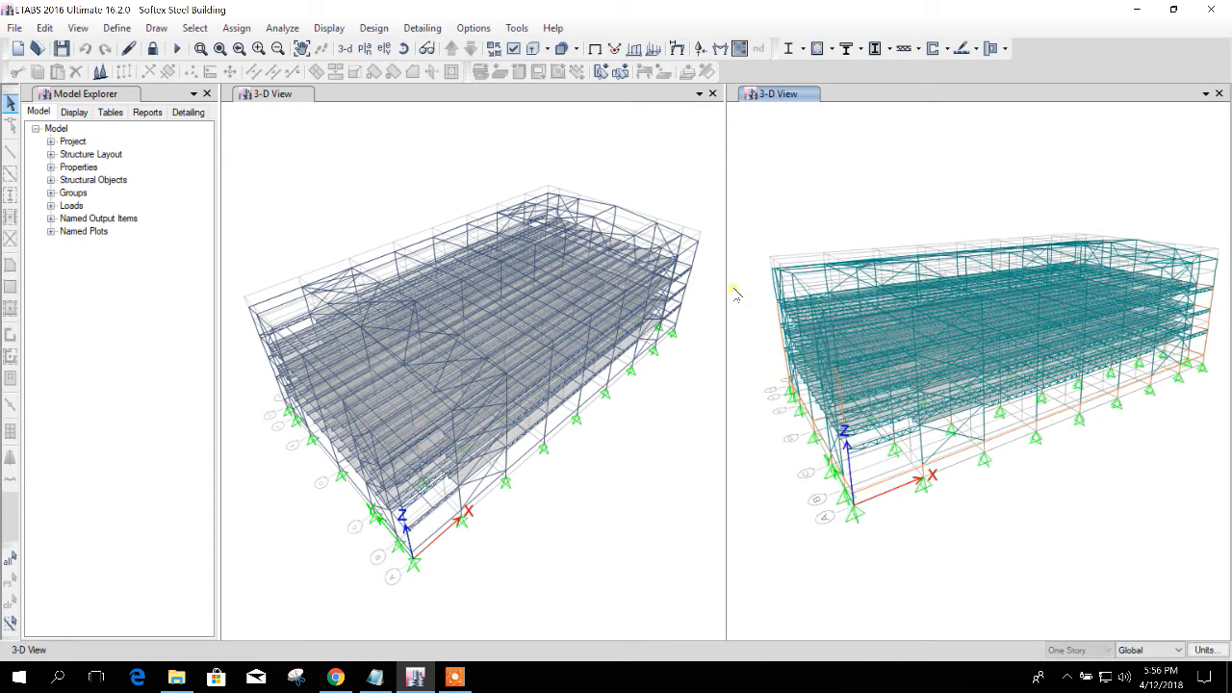
- Inspect the teal-coloured building model with extruded member sections, and restore its plain undeformed wireframe display
click(533, 48)
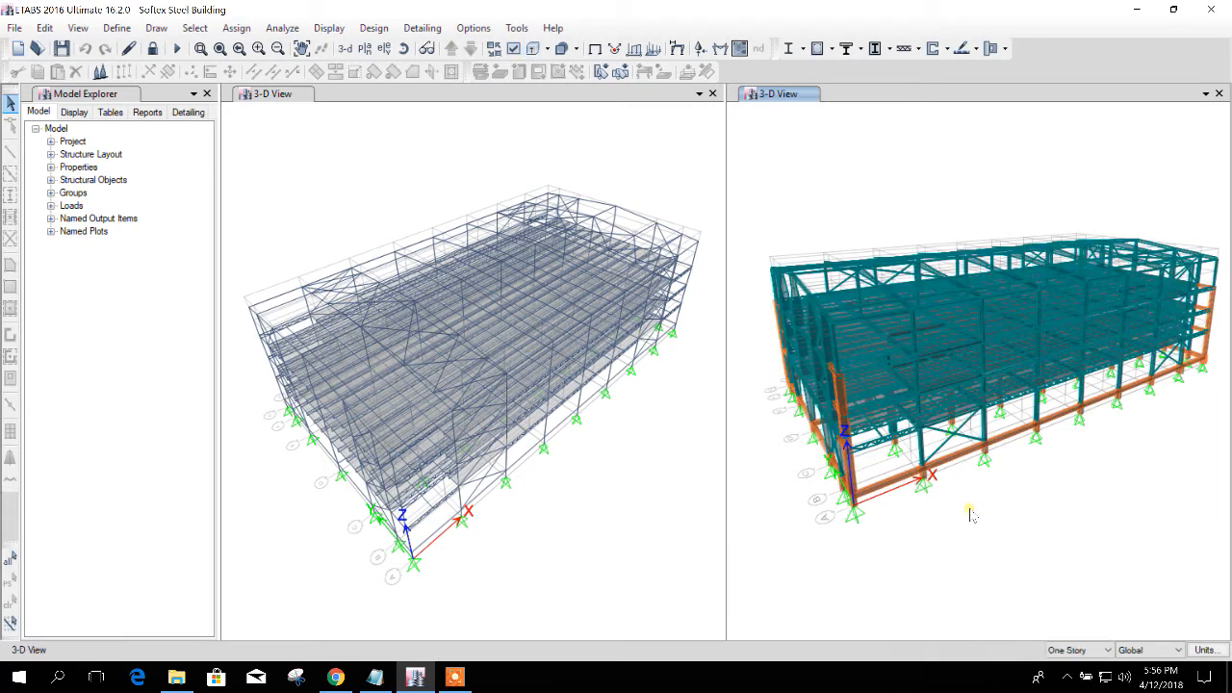
shift+middle_drag(912, 558, 932, 563)
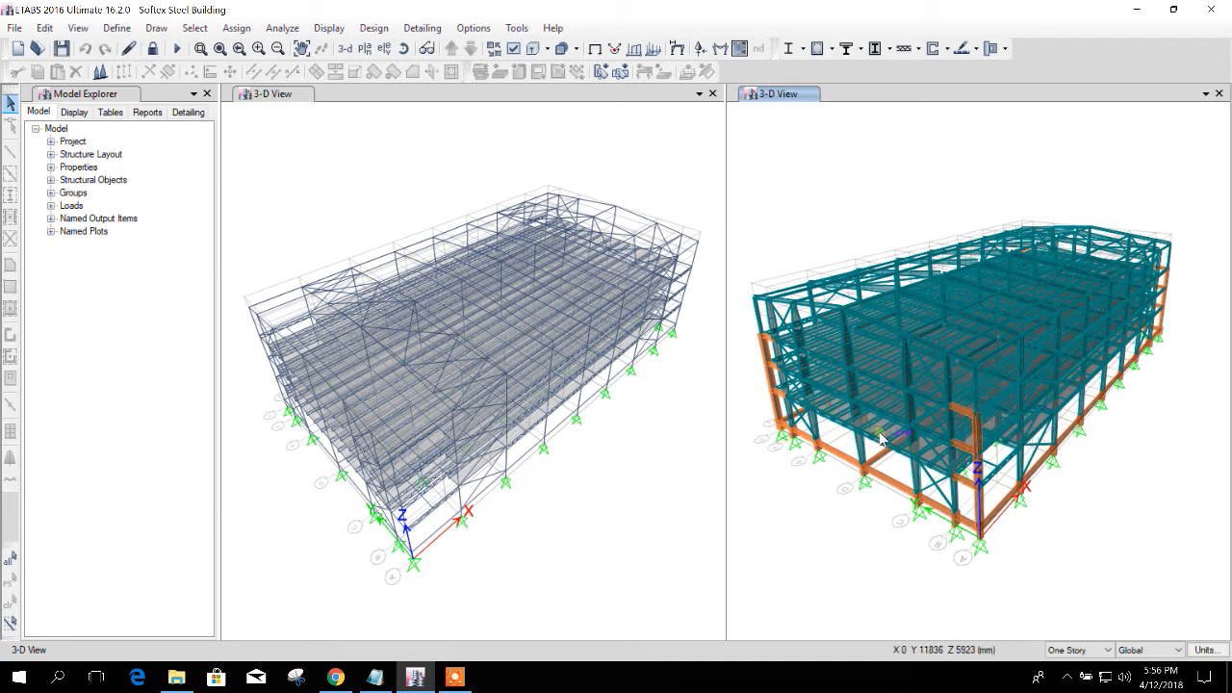
click(633, 471)
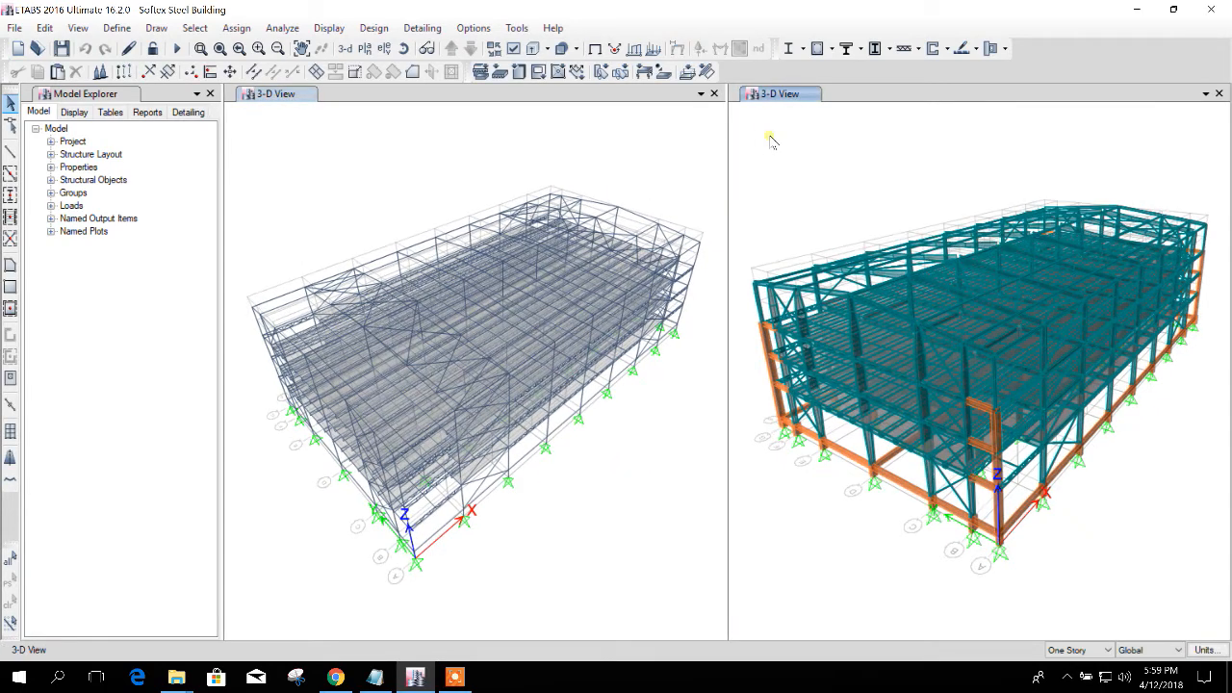
click(594, 48)
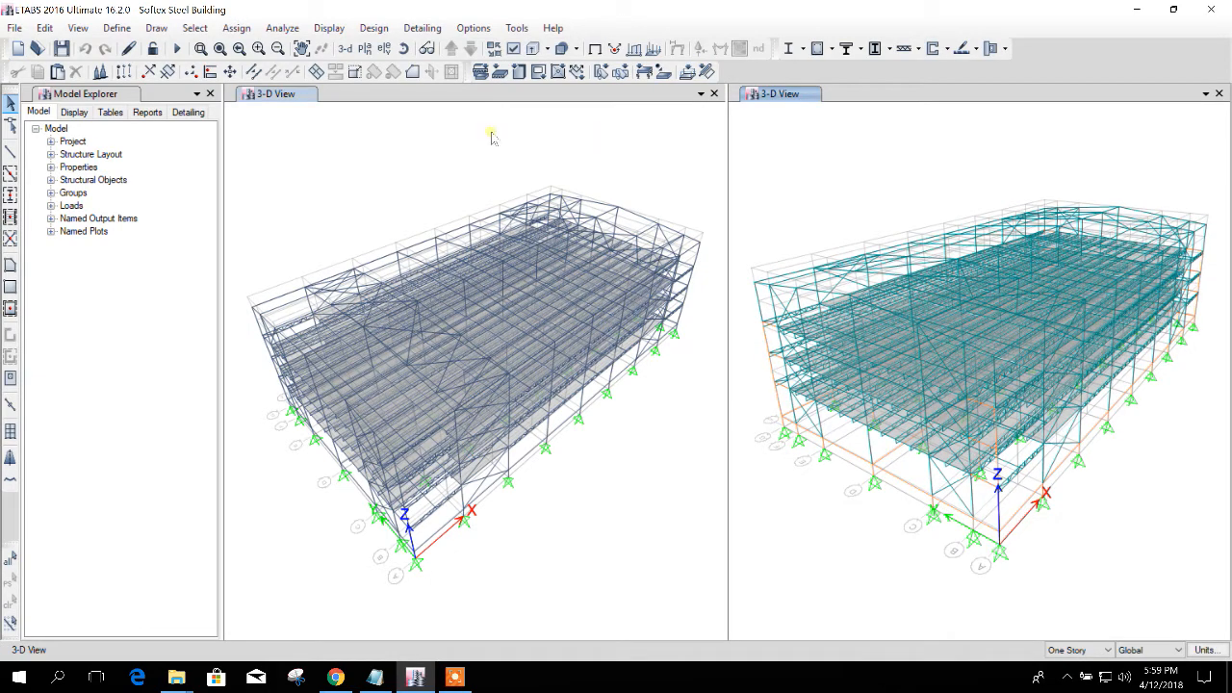
- Run the structural analysis with the blue-grey 3-D view active and show the progress details
click(433, 133)
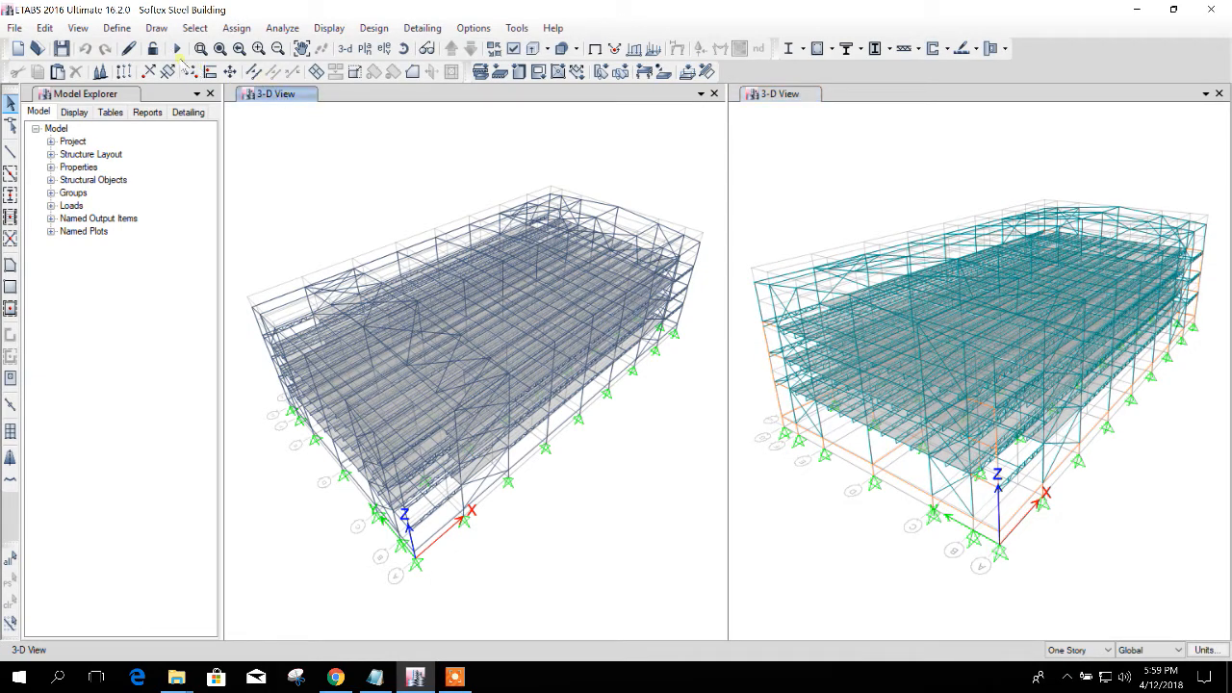
click(178, 49)
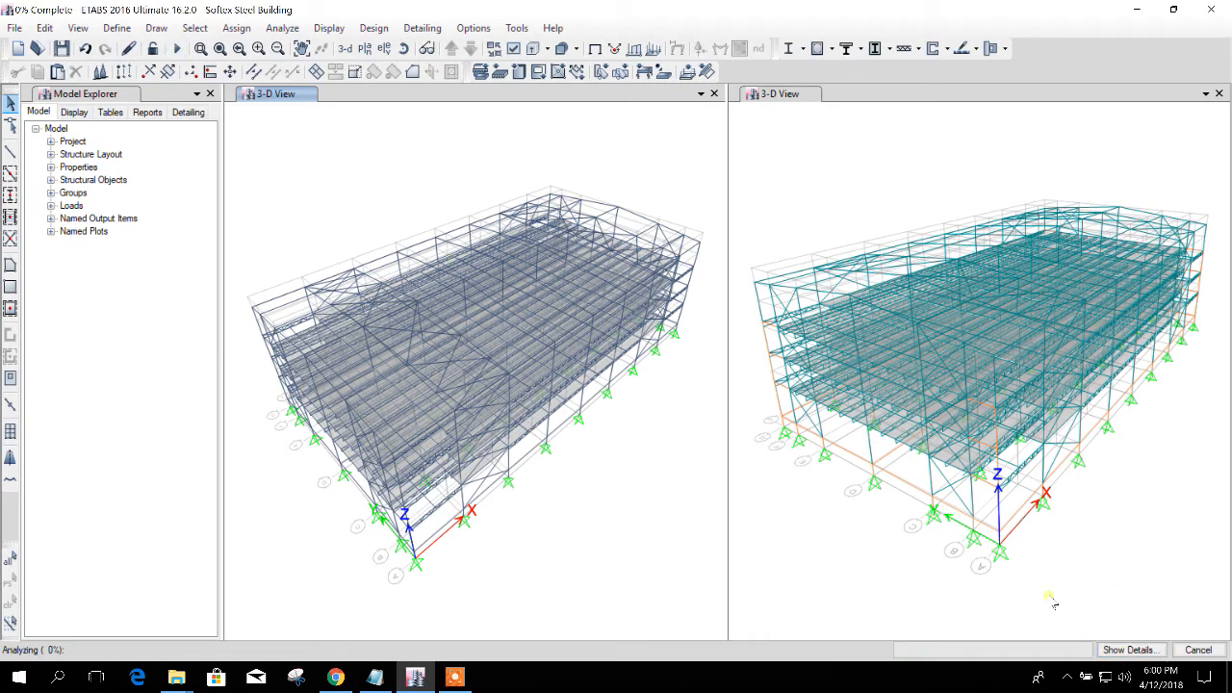
click(1124, 647)
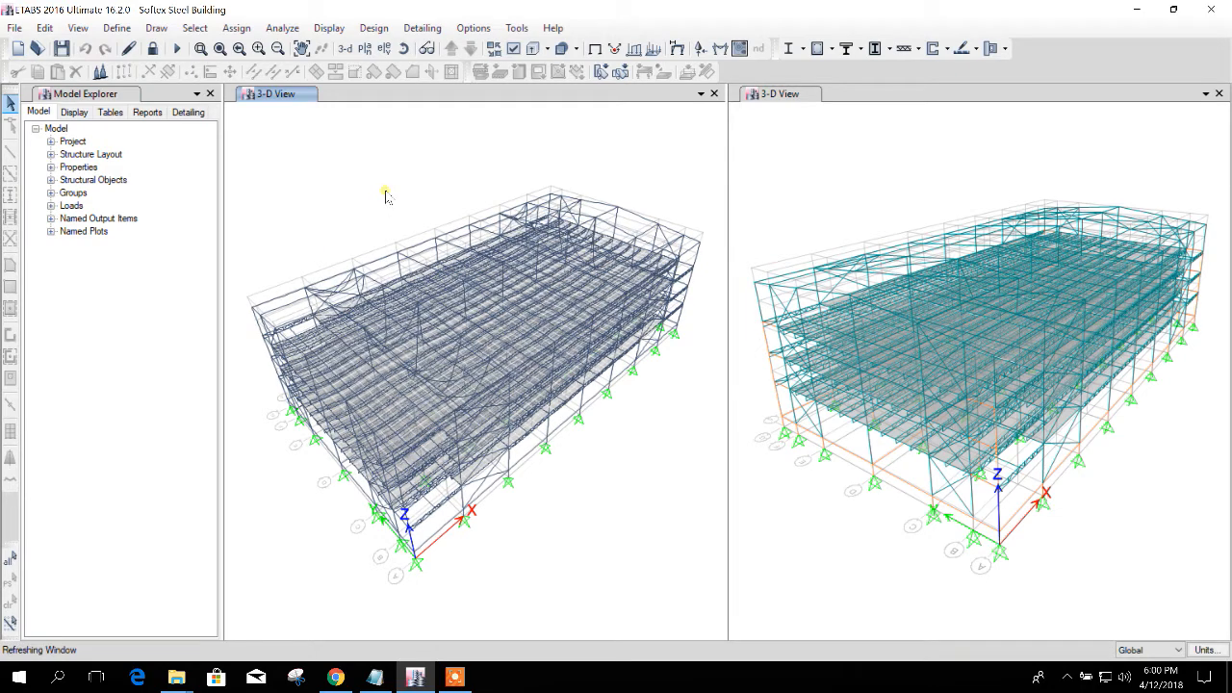
- Review the last analysis run log for elapsed time, modes found and model size, and close it
click(328, 28)
mouse_move(294, 32)
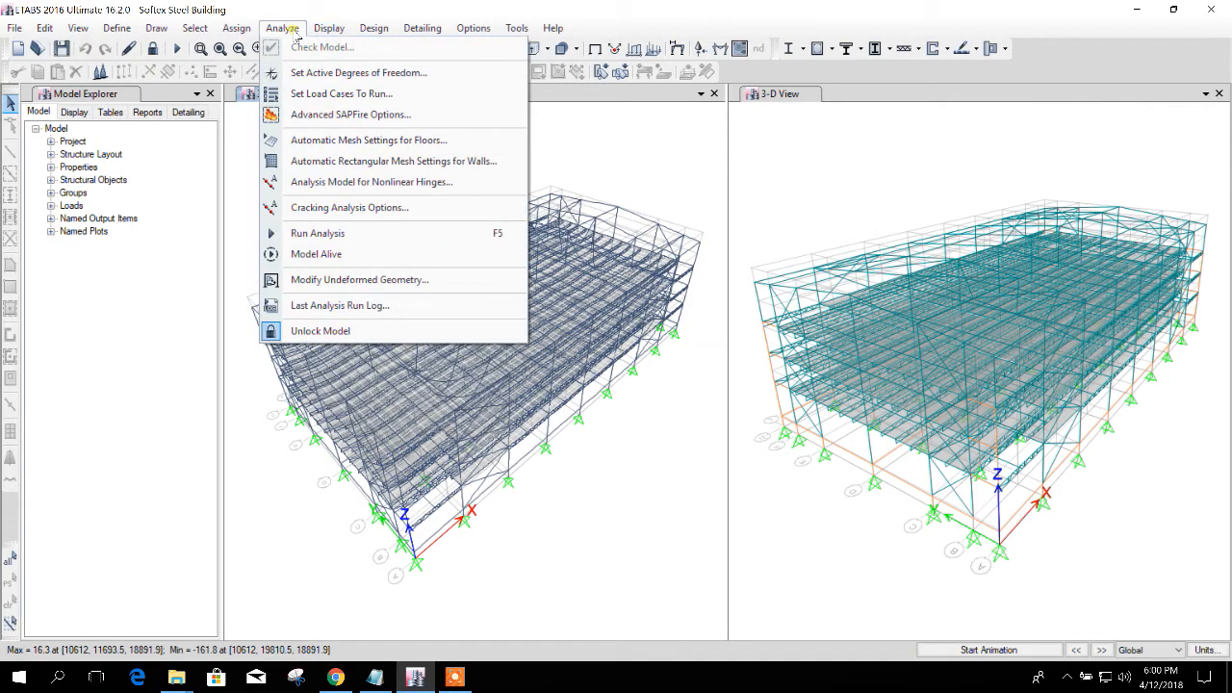
click(385, 305)
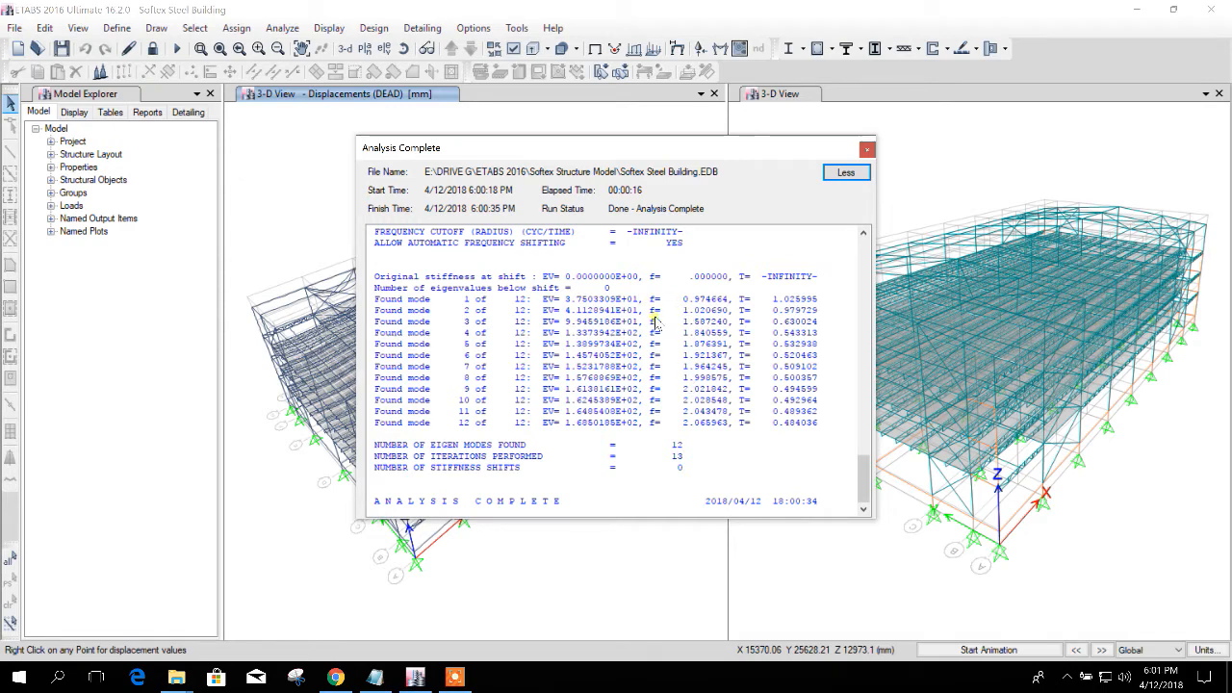
click(654, 324)
scroll(661, 332, up, 4)
drag(862, 457, 862, 261)
scroll(486, 379, down, 1)
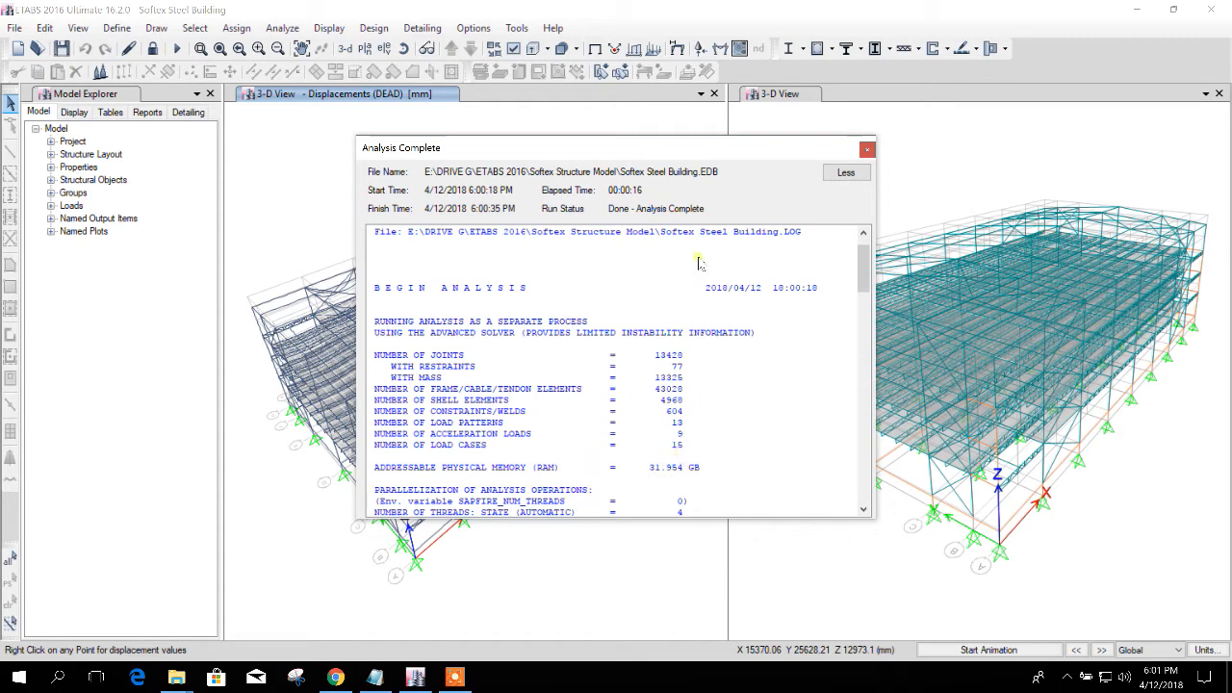
drag(700, 153, 581, 143)
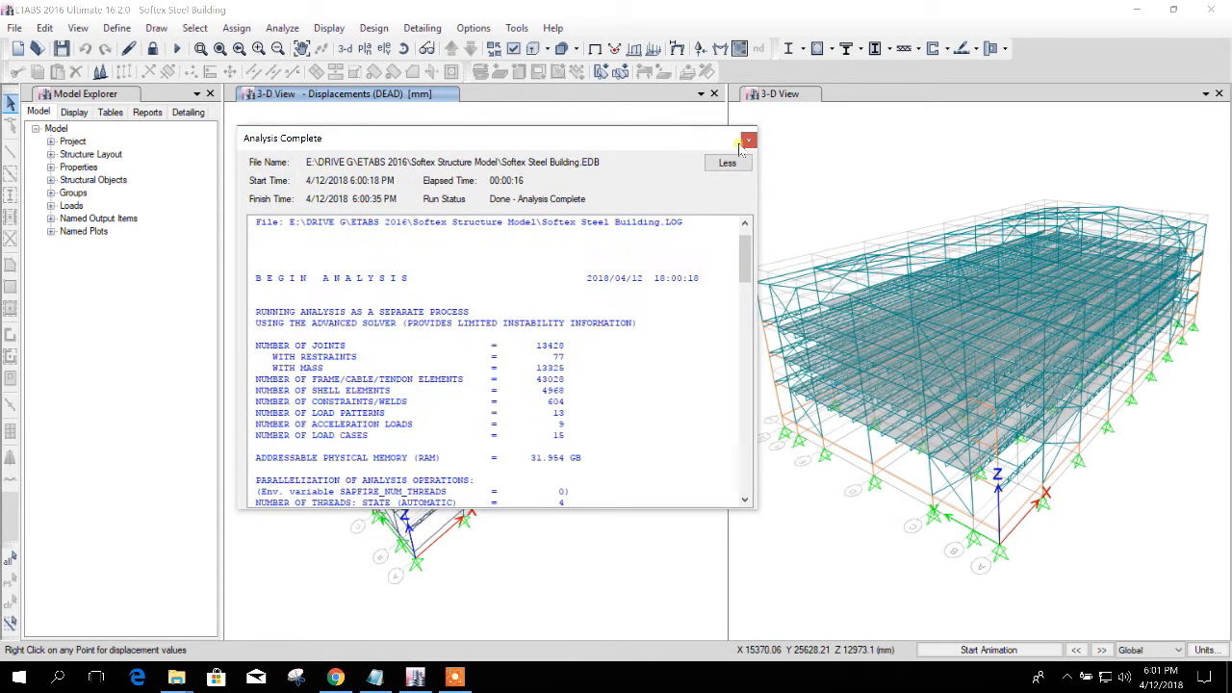
click(747, 140)
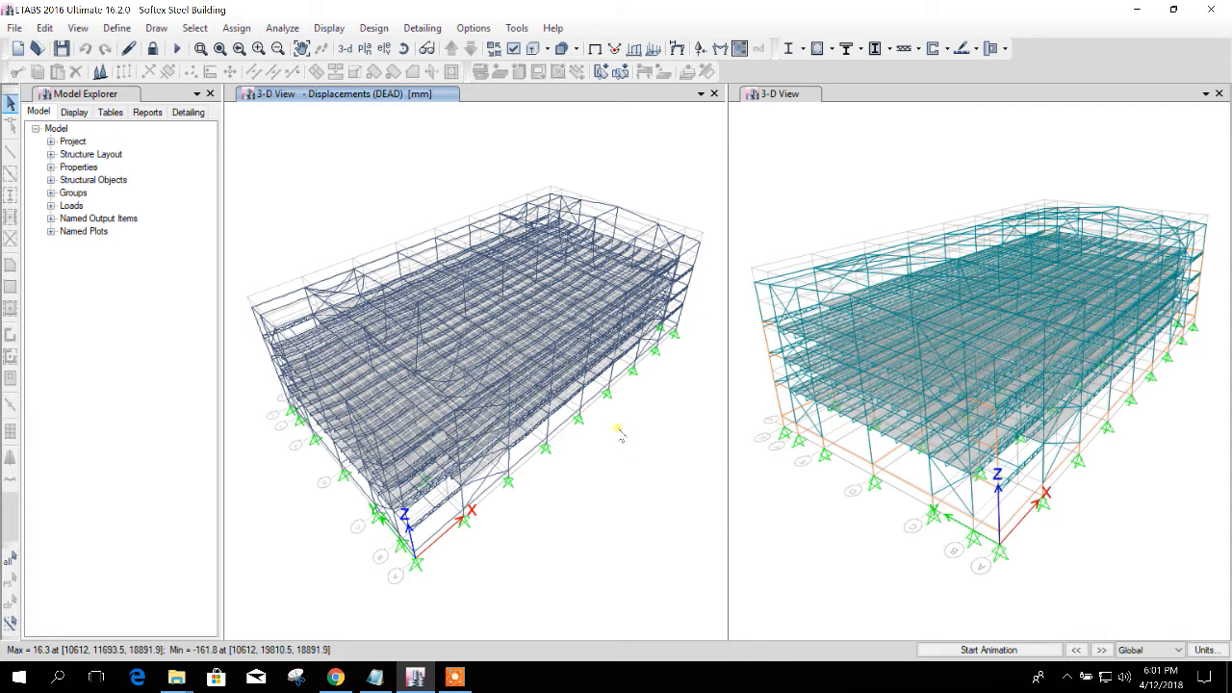
- Switch to the Notepad note and paste the Asus ROG G752VS laptop configuration below "Let's see...."
click(376, 677)
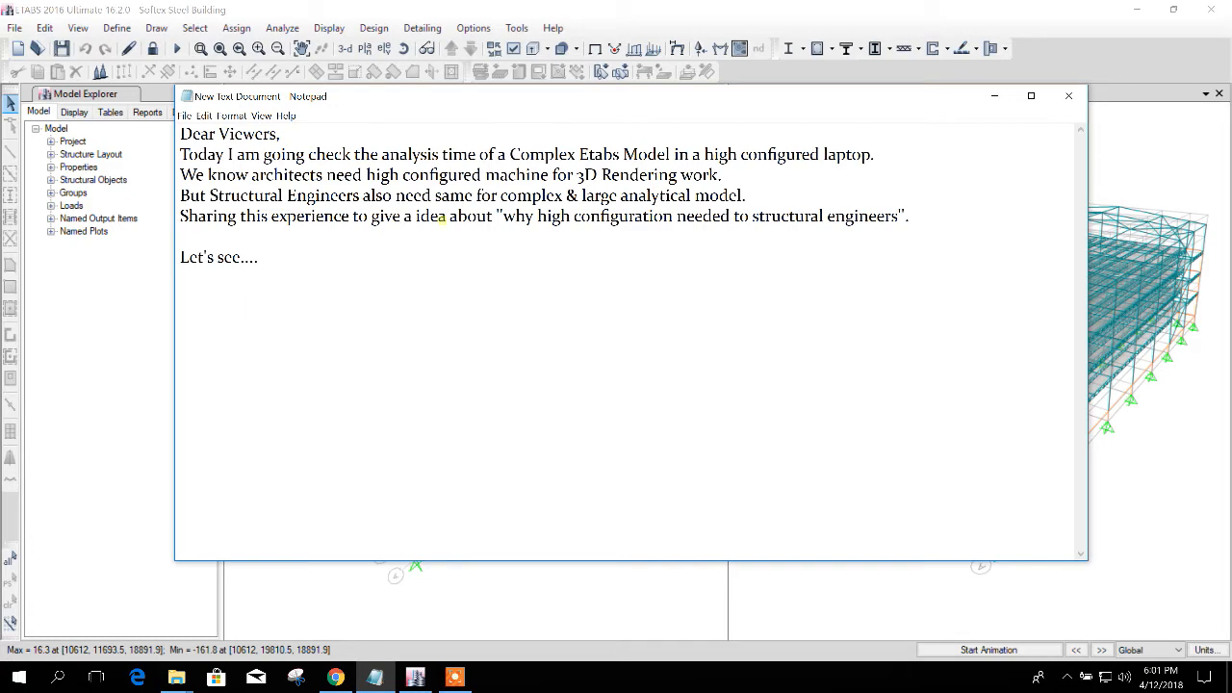
drag(574, 96, 572, 78)
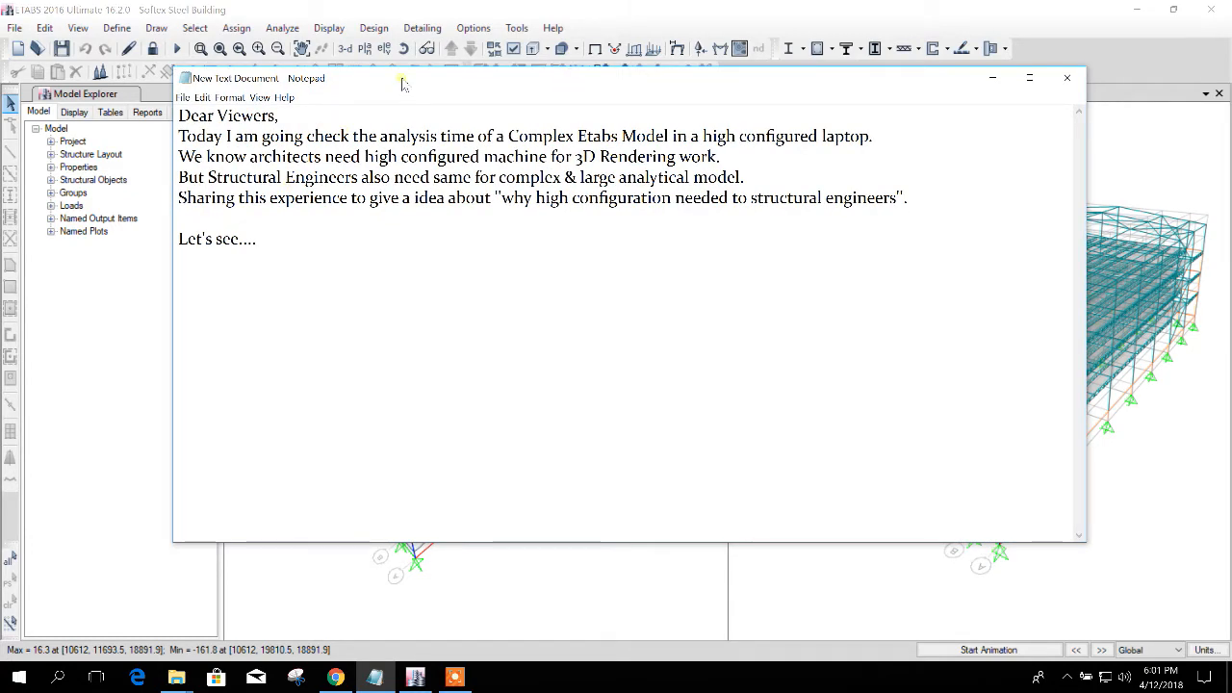
right_click(197, 281)
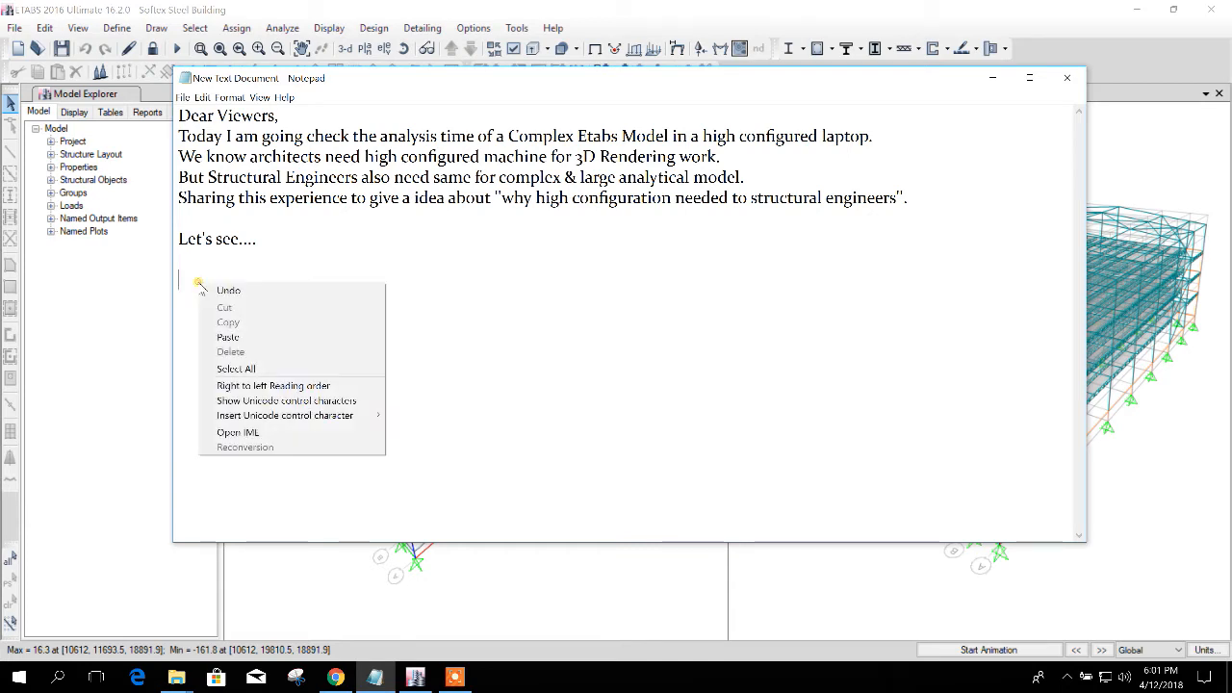
click(231, 337)
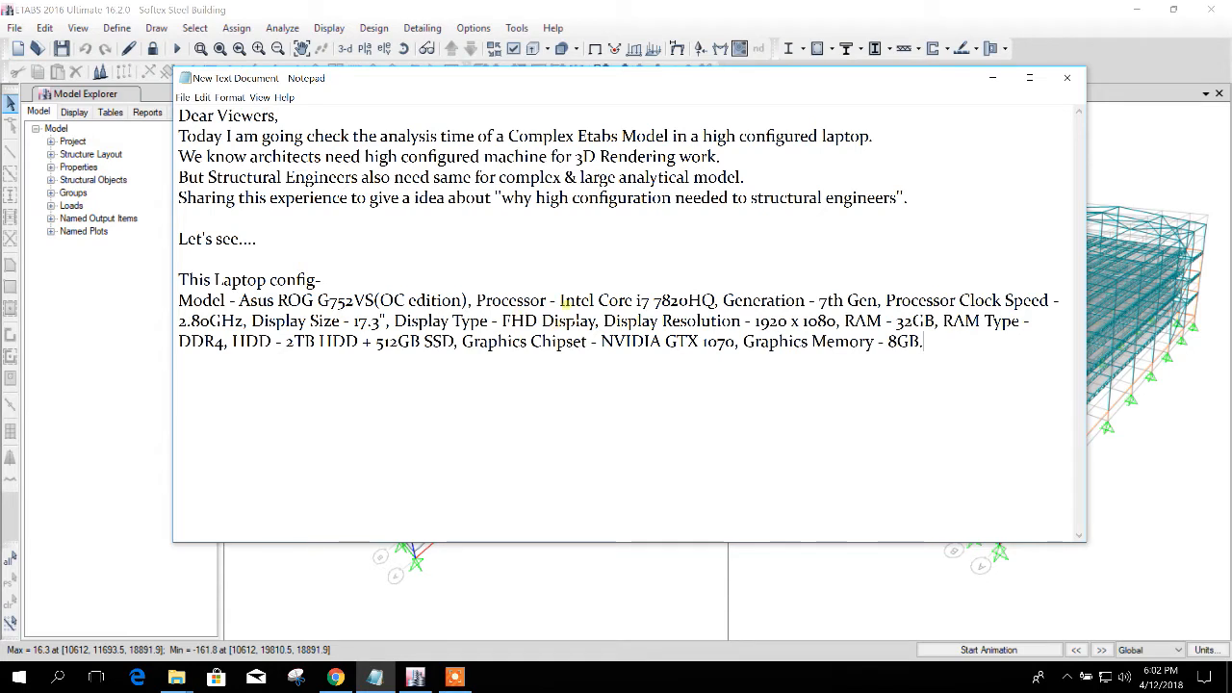
- Go over the laptop's processor, generation, display size, display type and resolution in the note
drag(563, 300, 699, 301)
click(709, 302)
drag(825, 300, 882, 301)
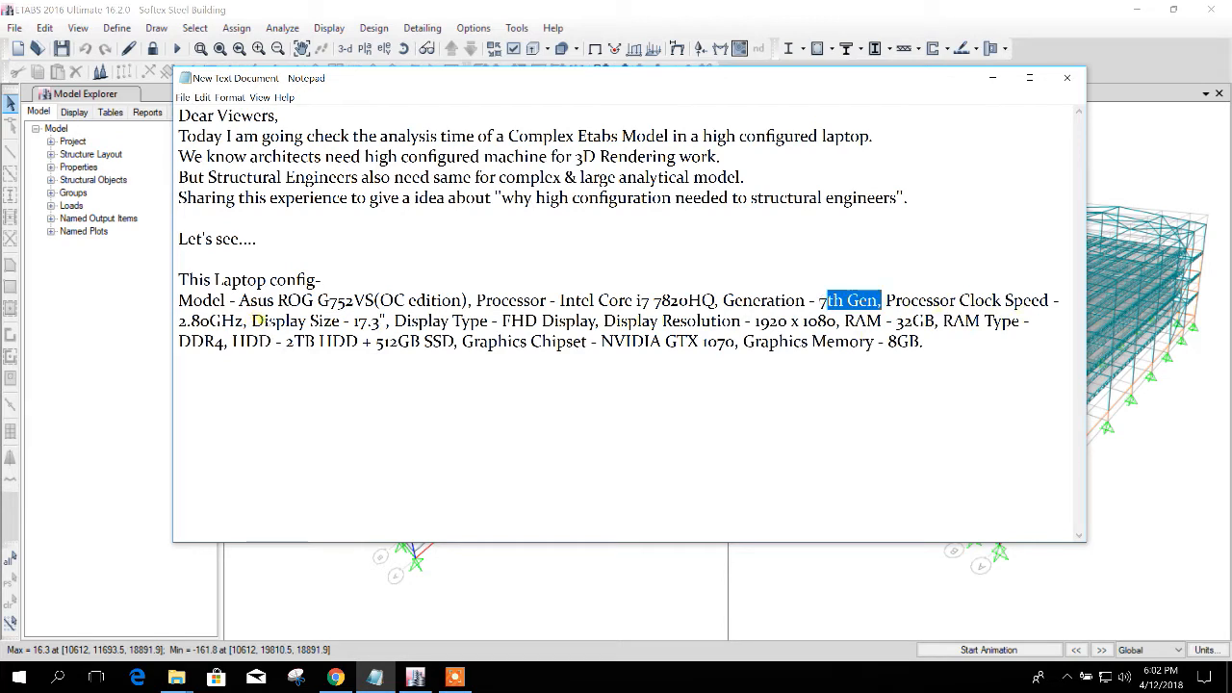
drag(252, 321, 381, 322)
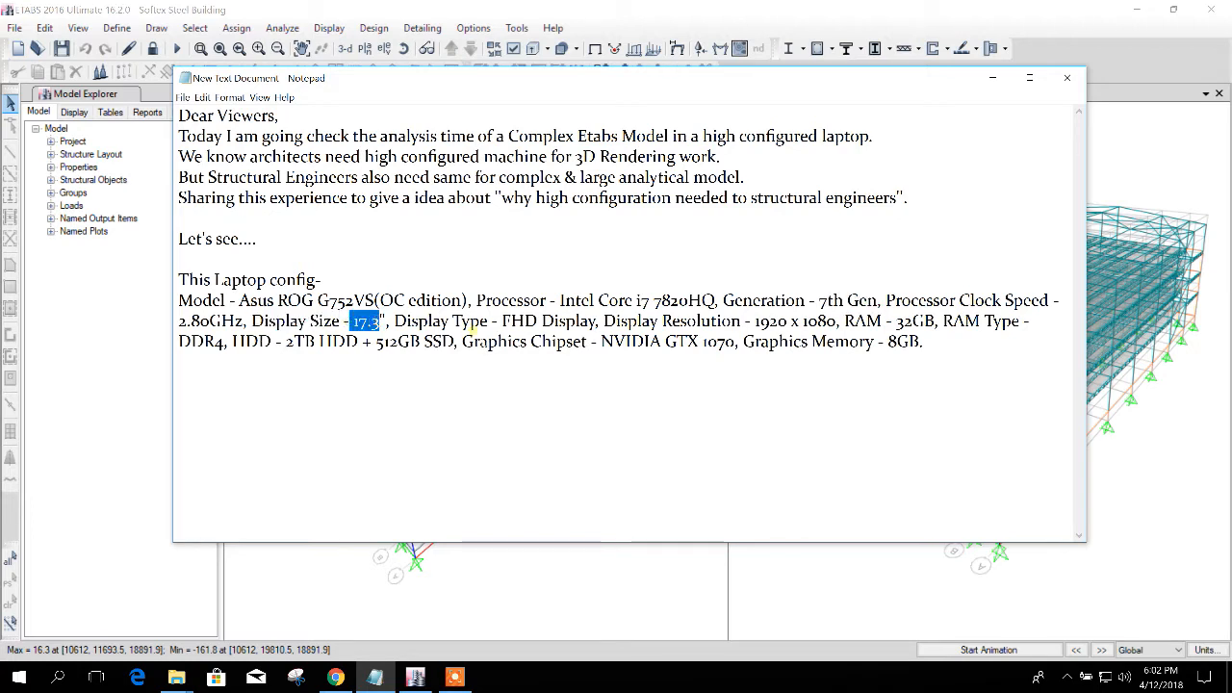
drag(501, 322, 594, 324)
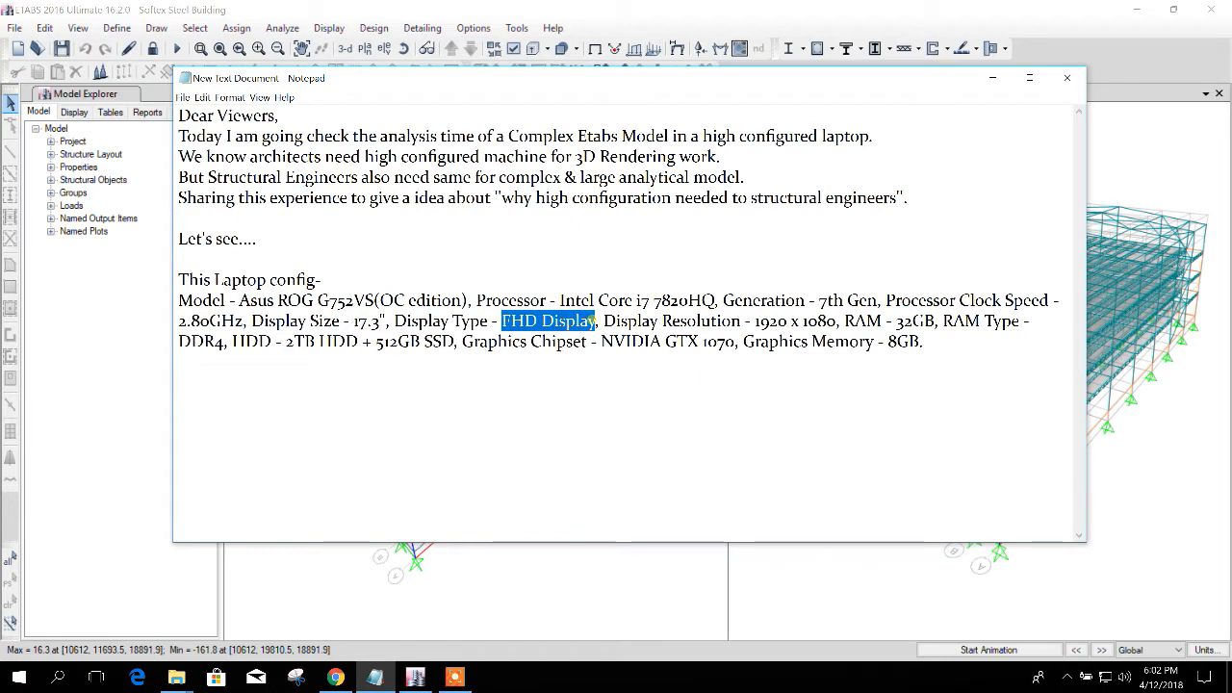
drag(757, 323, 851, 322)
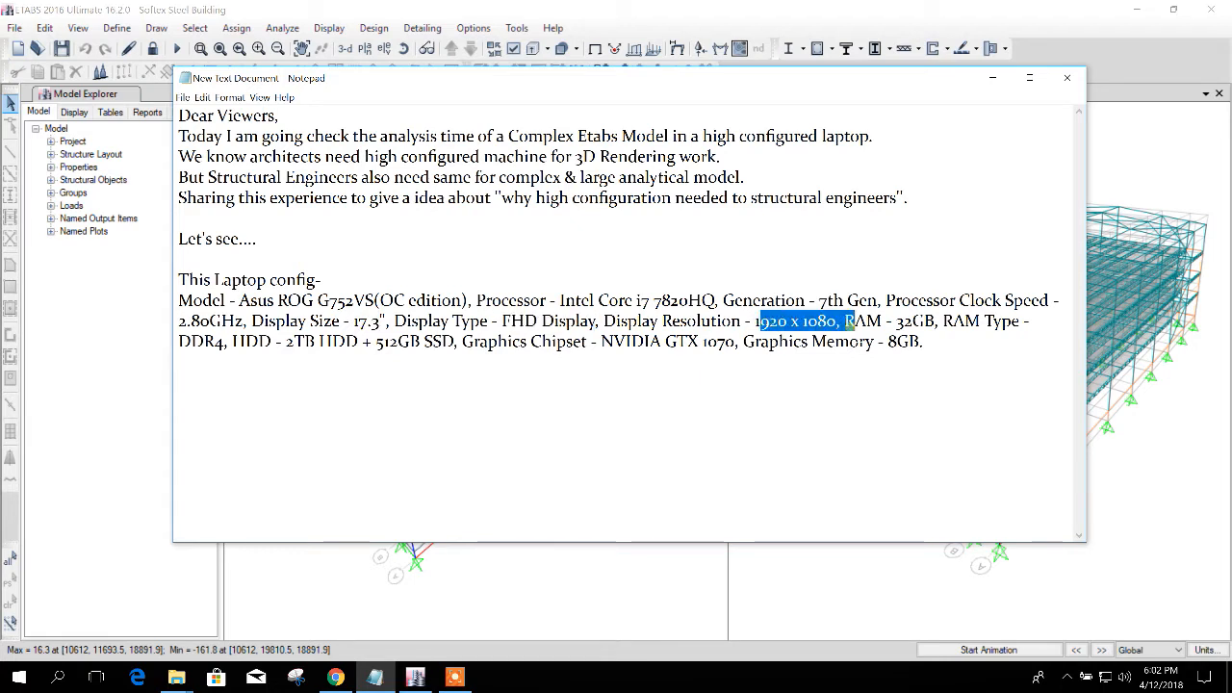
click(867, 345)
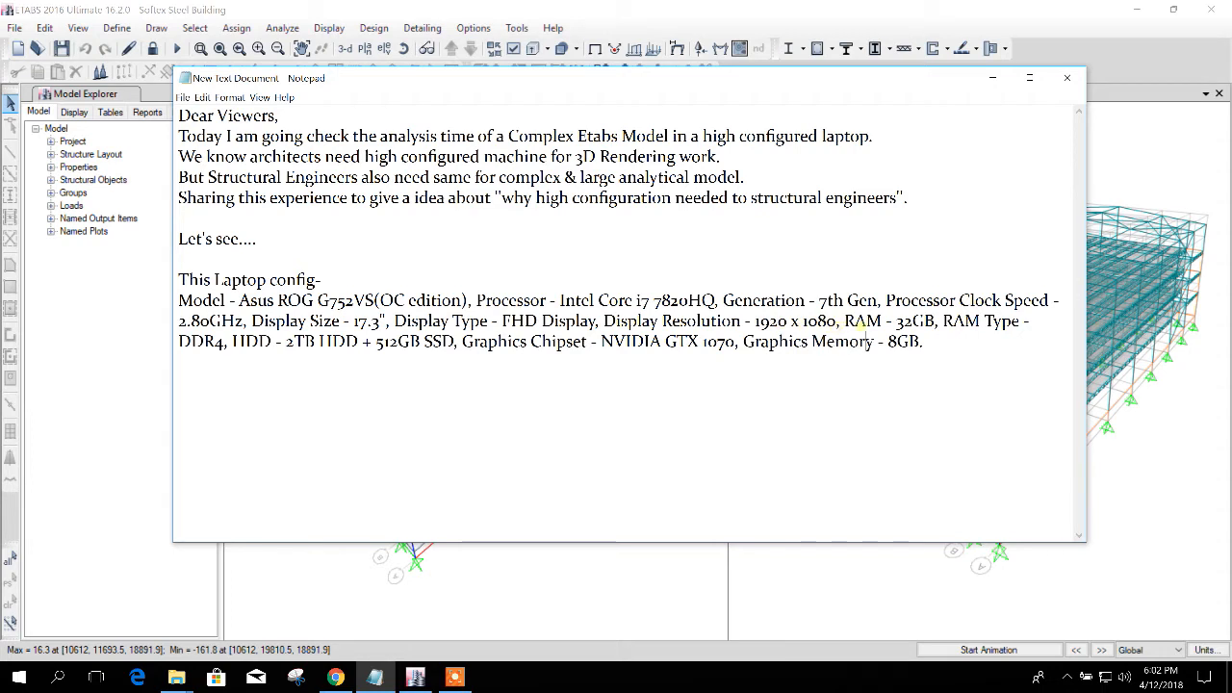
- Go over the laptop's RAM, storage and graphics memory in the note, and minimize it to return to ETABS
drag(893, 320, 921, 321)
drag(231, 342, 310, 342)
click(309, 341)
drag(371, 344, 421, 344)
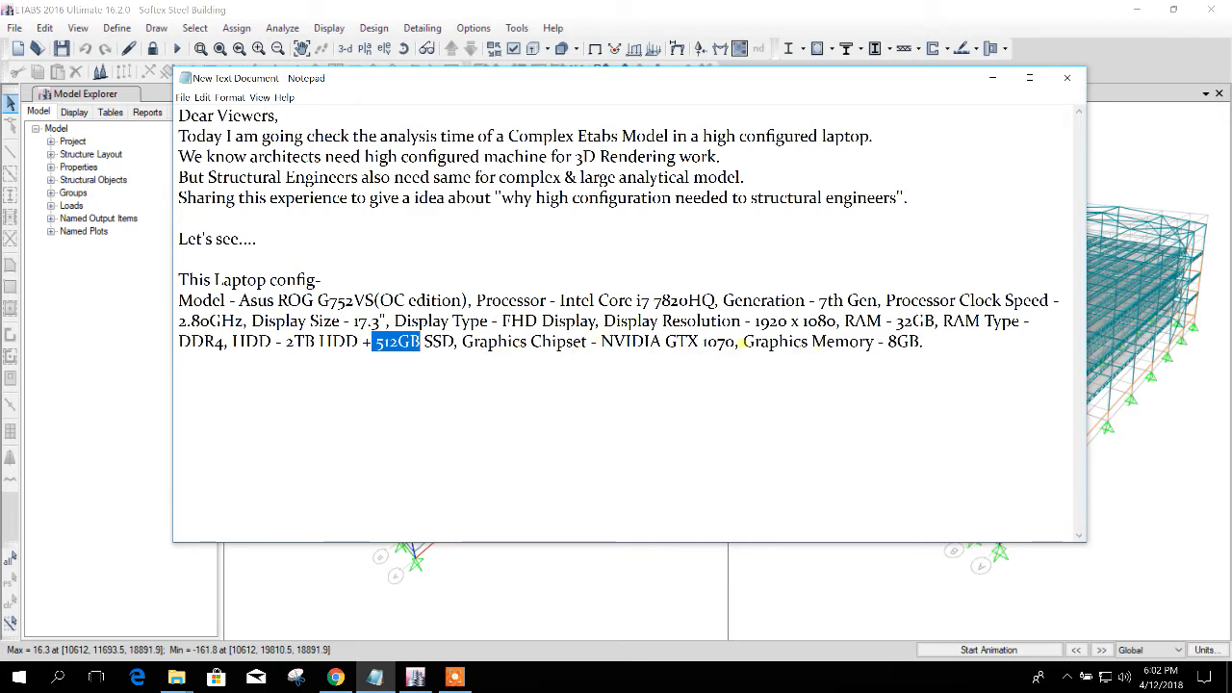
drag(742, 344, 920, 344)
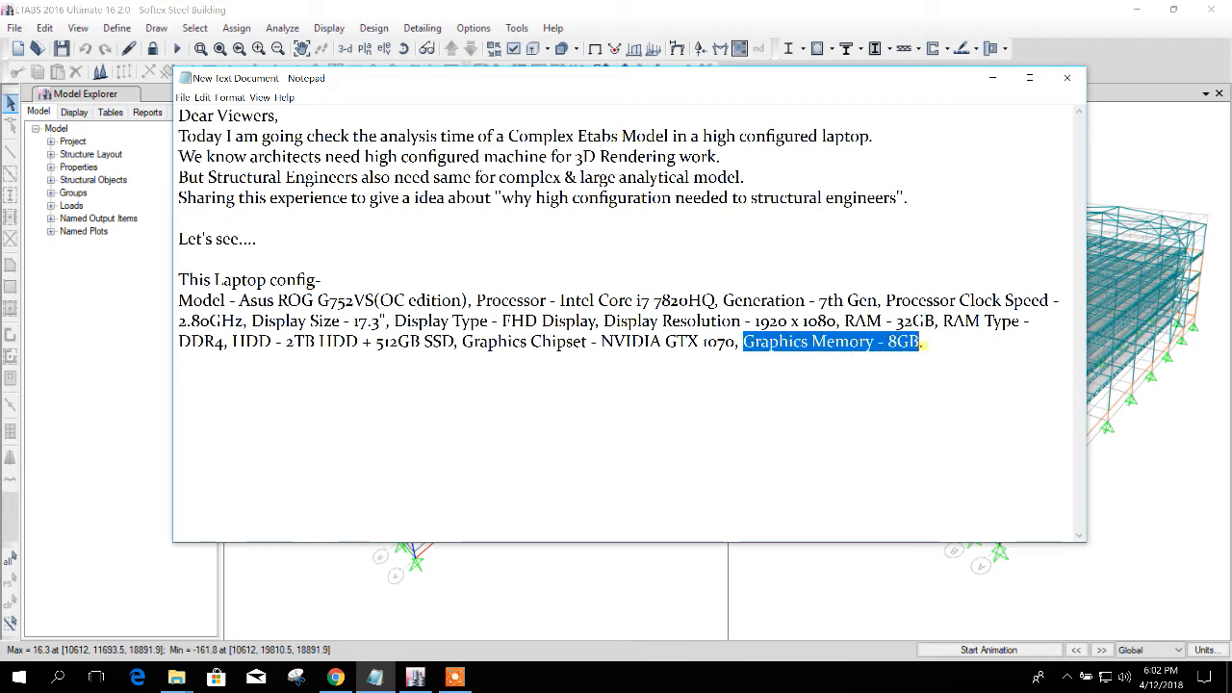
click(922, 344)
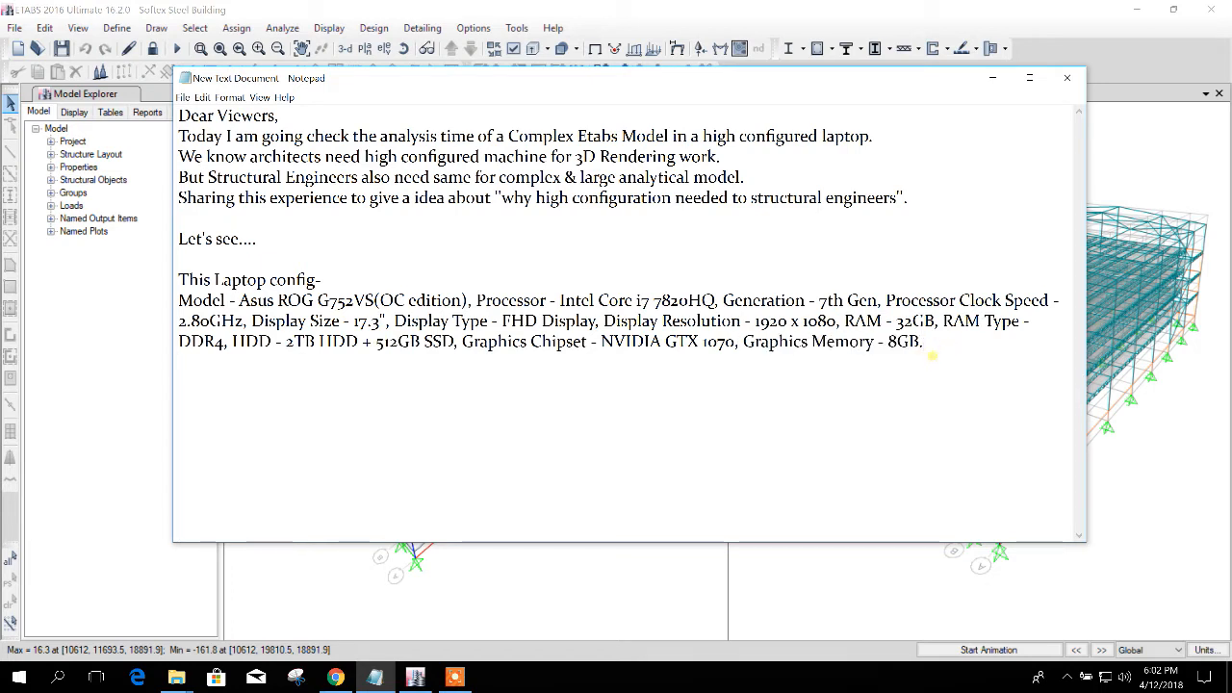
click(992, 78)
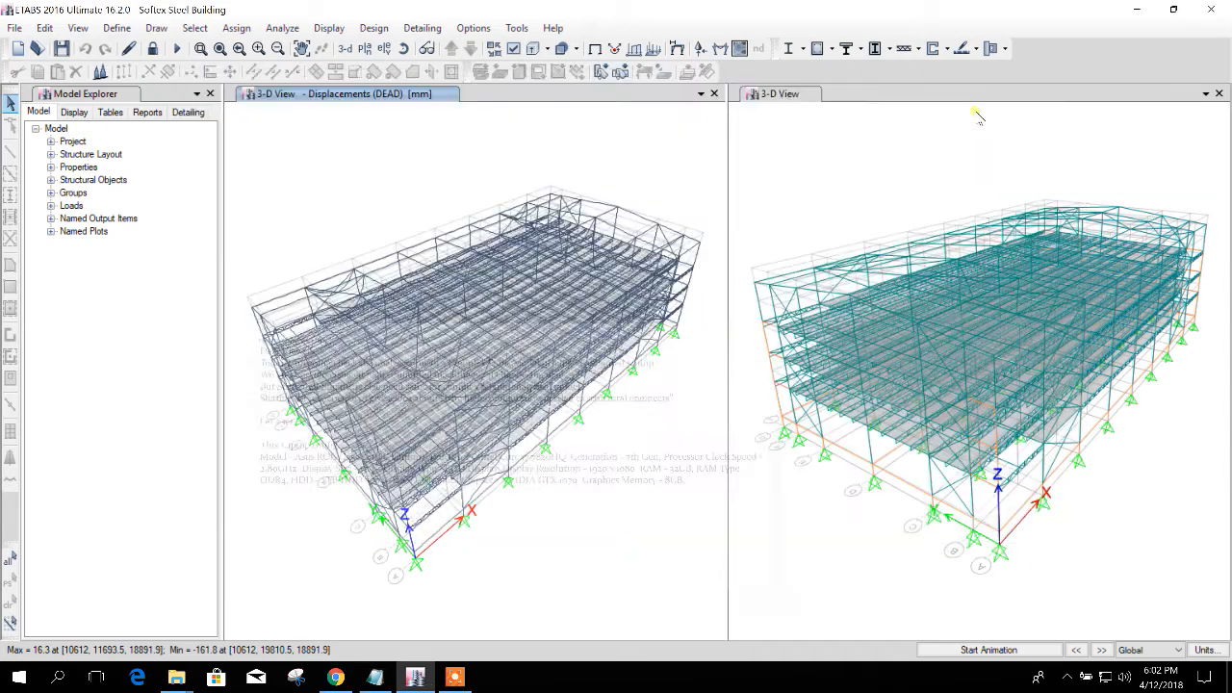
- Run the steel frame design check on the building, and return the blue-grey 3-D view to the undeformed shape
middle_drag(670, 174, 663, 160)
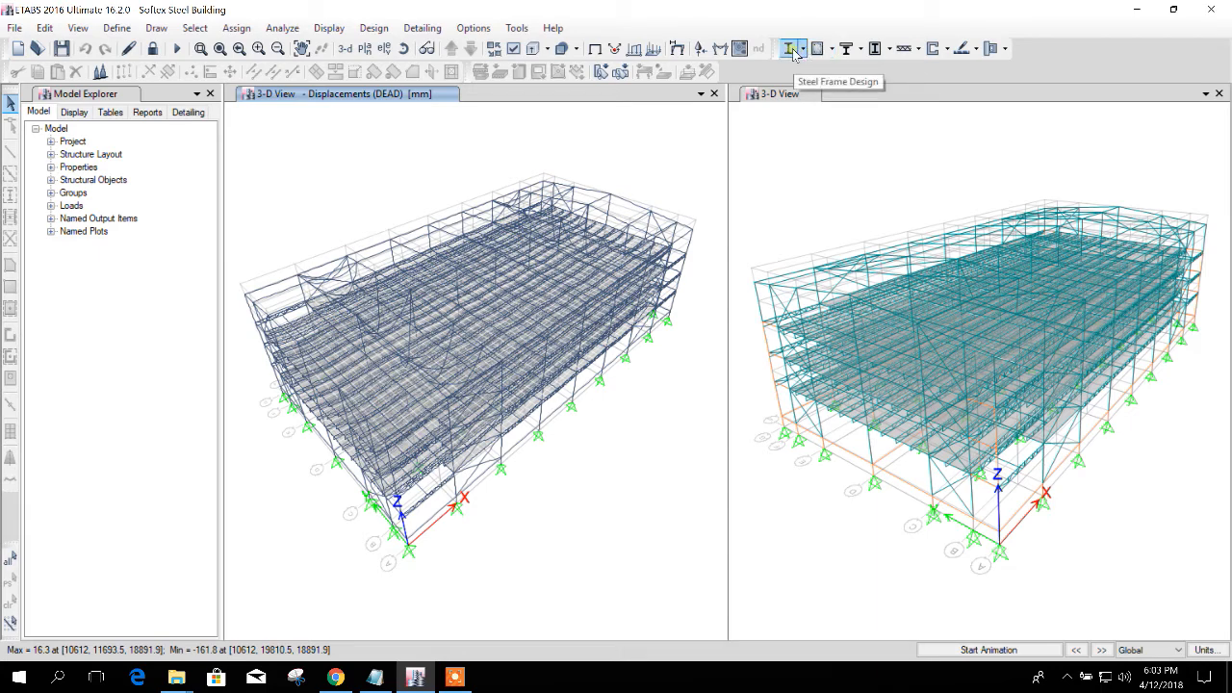
click(792, 49)
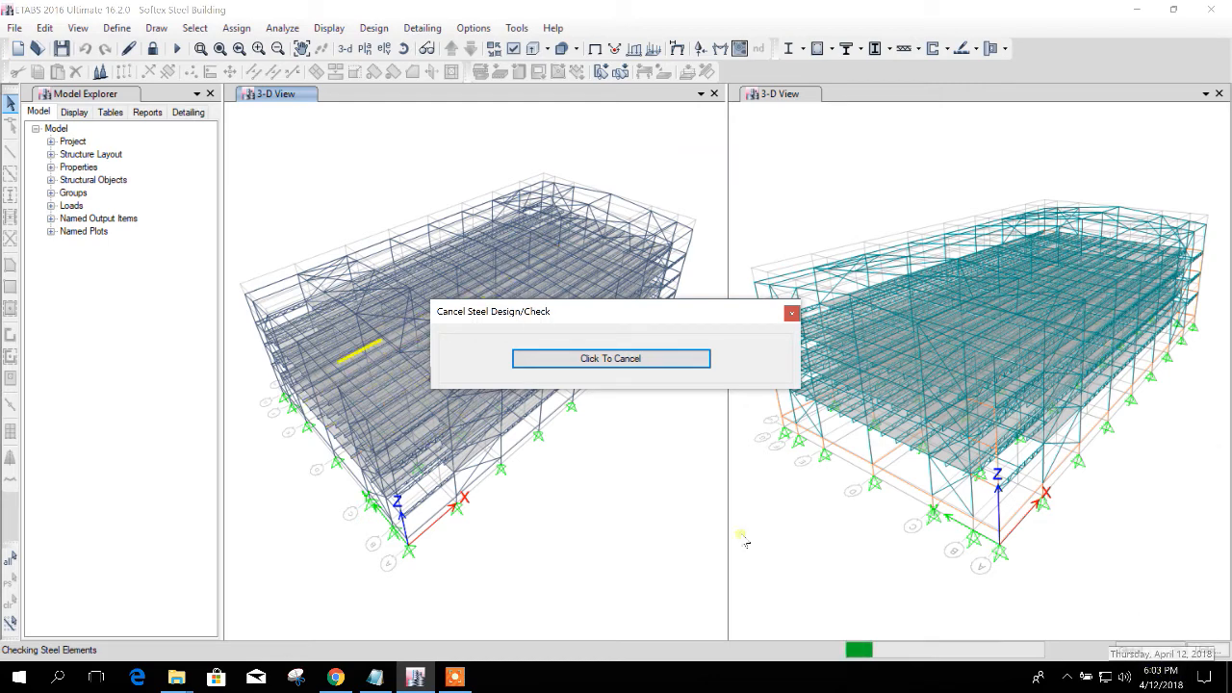
mouse_move(1059, 662)
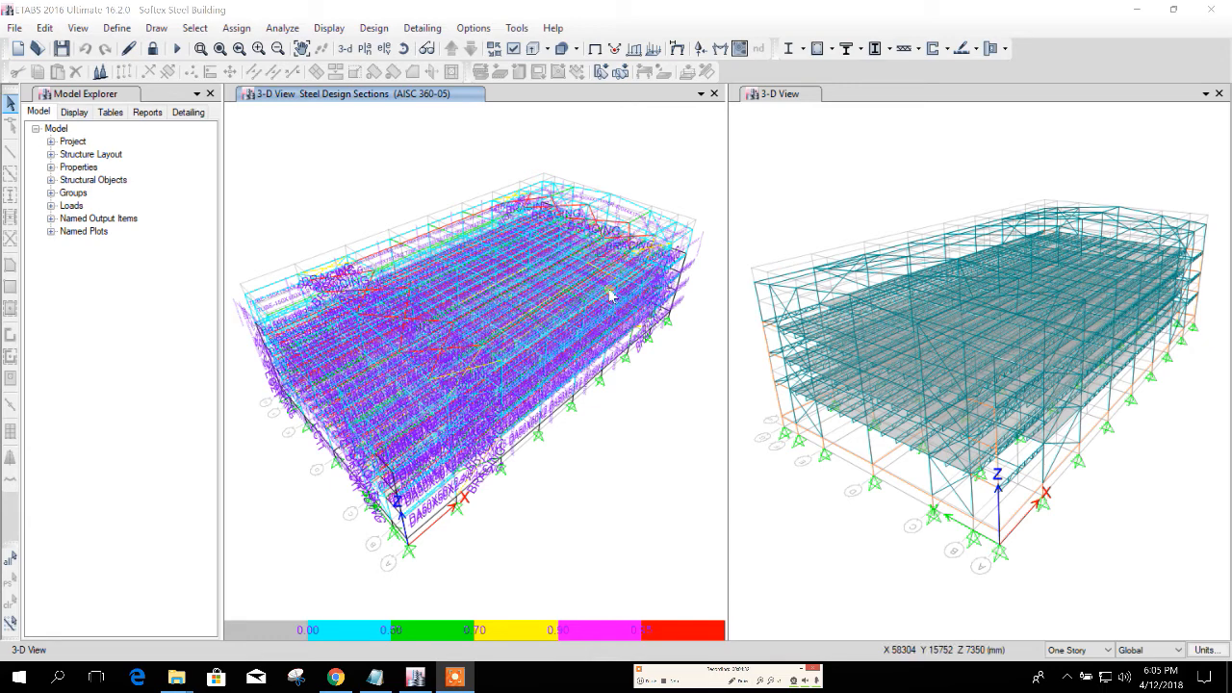
click(595, 49)
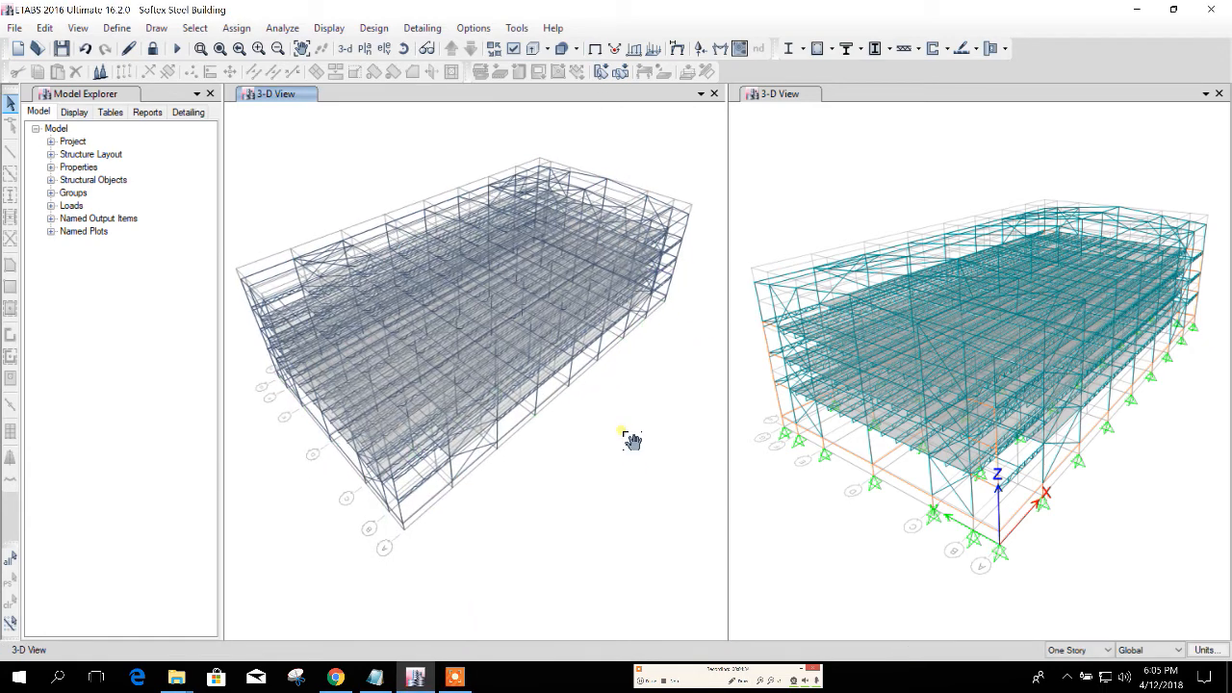